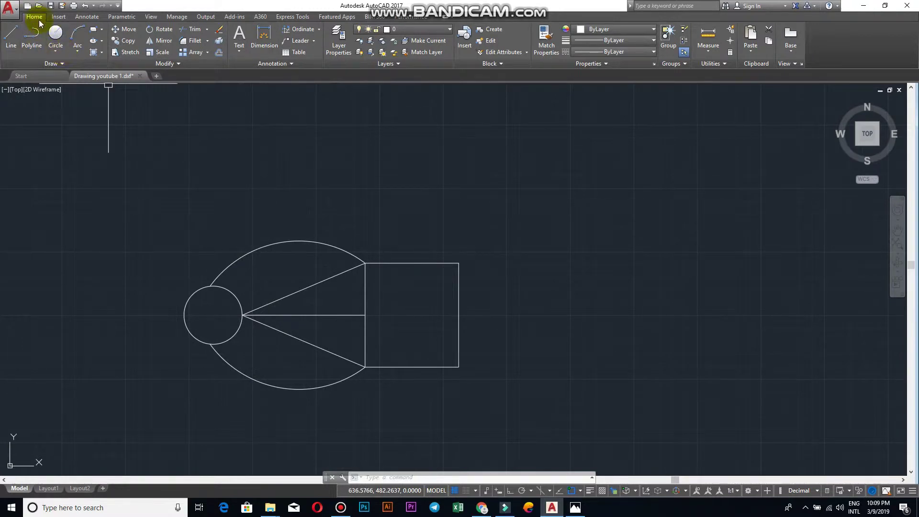
Step: Show the Dimension dropdown listing Linear, Aligned, Angular and the other dimension types
{"action": "left_click", "coordinate": [319, 30]}
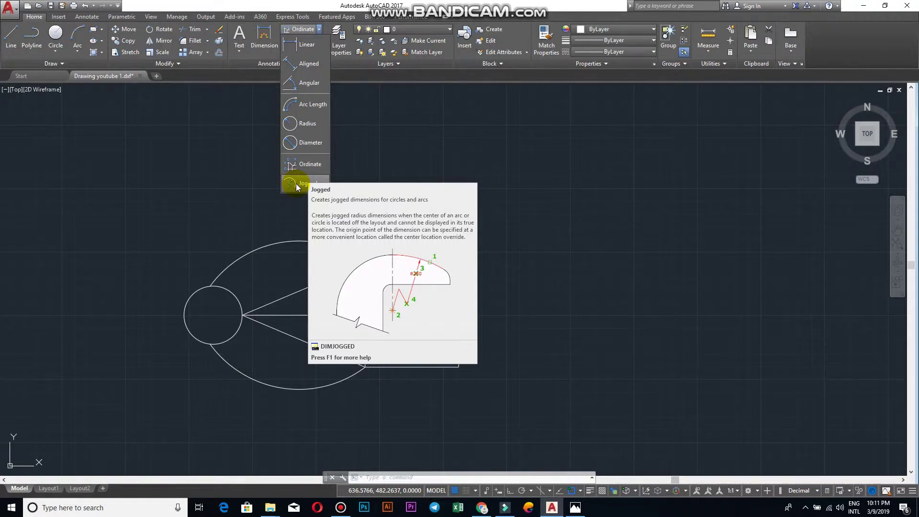
Step: Add a 73.57 linear dimension across the rectangle's top edge, placed above it
{"action": "left_click", "coordinate": [319, 49]}
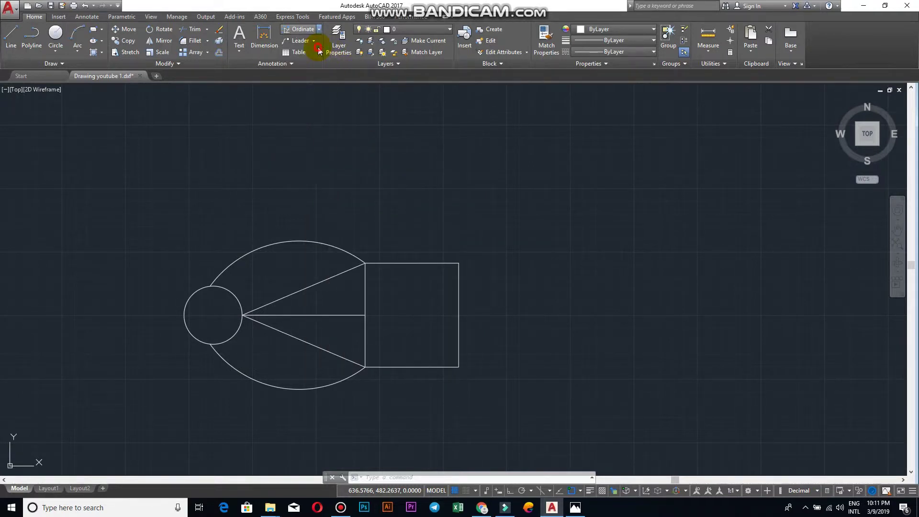
{"action": "left_click", "coordinate": [363, 263]}
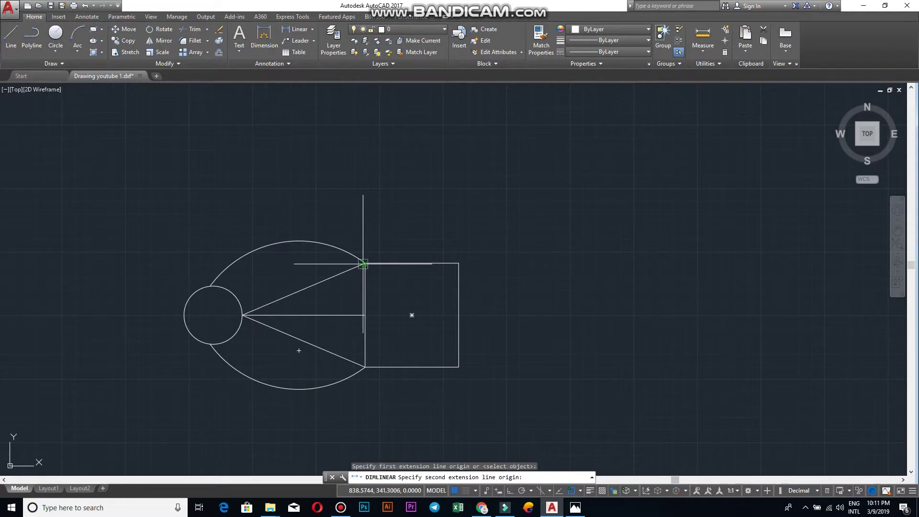
{"action": "left_click", "coordinate": [458, 263]}
{"action": "left_click", "coordinate": [453, 224]}
{"action": "scroll", "coordinate": [422, 216], "scroll_direction": "up", "scroll_amount": 1}
{"action": "scroll", "coordinate": [406, 200], "scroll_direction": "down", "scroll_amount": 1}
Step: Add a 105.05 aligned dimension along the upper slanted line from circle to rectangle
{"action": "left_click", "coordinate": [313, 29]}
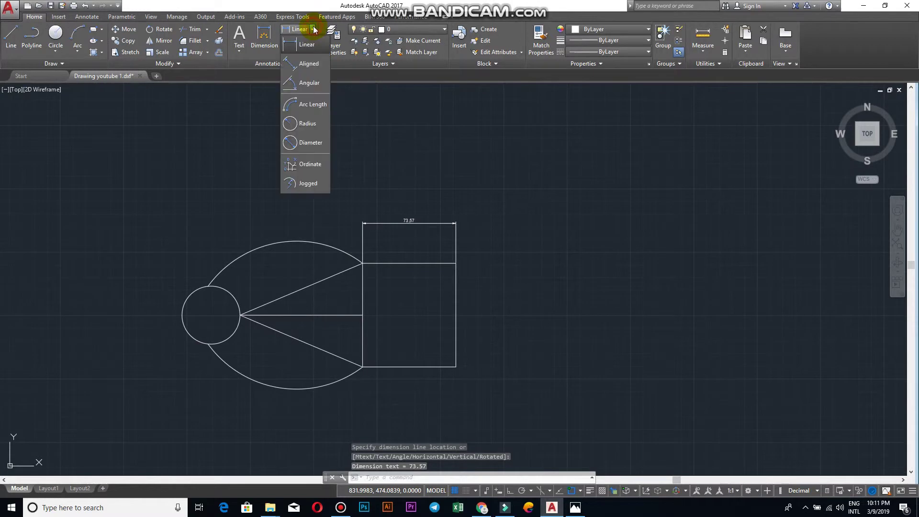
{"action": "left_click", "coordinate": [310, 66]}
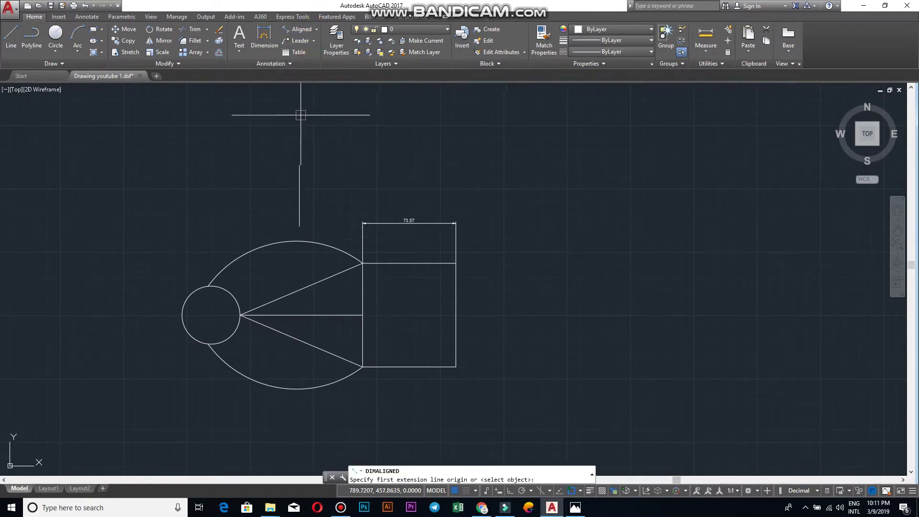
{"action": "scroll", "coordinate": [292, 340], "scroll_direction": "up", "scroll_amount": 4}
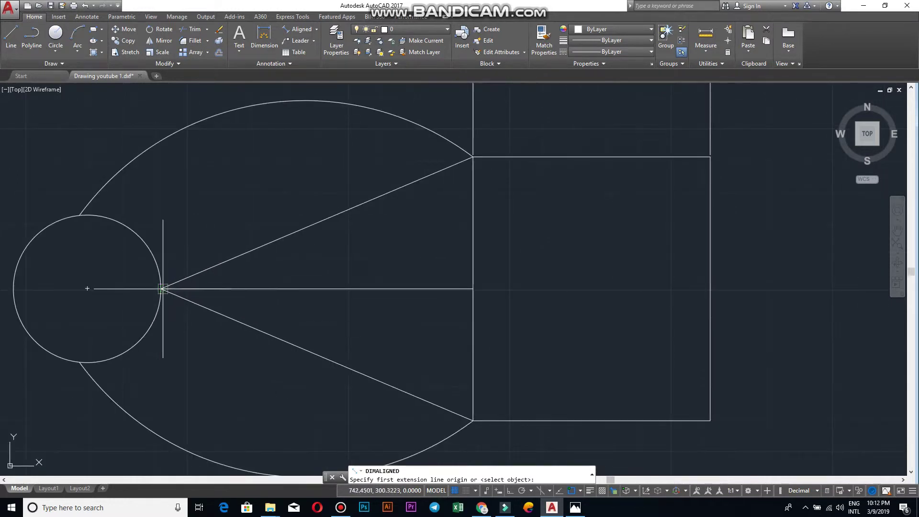
{"action": "left_click", "coordinate": [162, 289]}
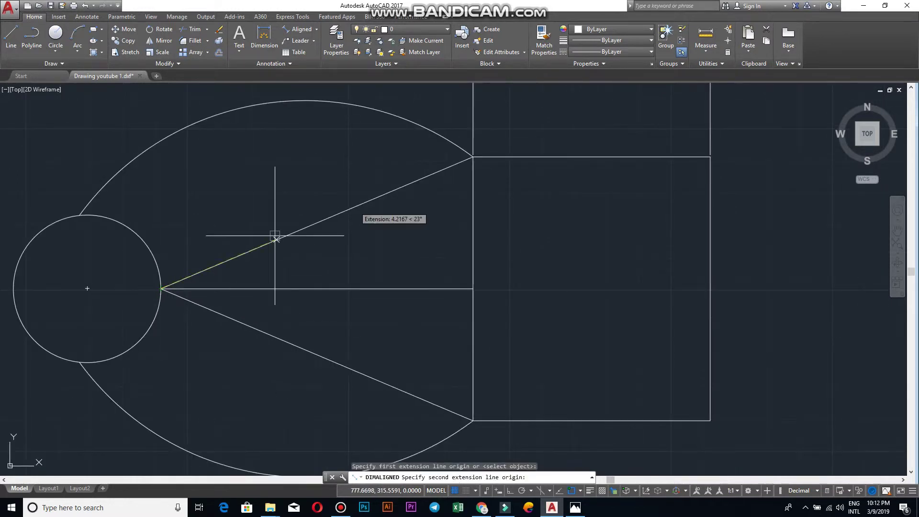
{"action": "left_click", "coordinate": [472, 156]}
{"action": "left_click", "coordinate": [334, 195]}
{"action": "scroll", "coordinate": [312, 201], "scroll_direction": "up", "scroll_amount": 3}
{"action": "scroll", "coordinate": [306, 205], "scroll_direction": "down", "scroll_amount": 5}
{"action": "middle_click_drag", "start_coordinate": [299, 158], "coordinate": [345, 226]}
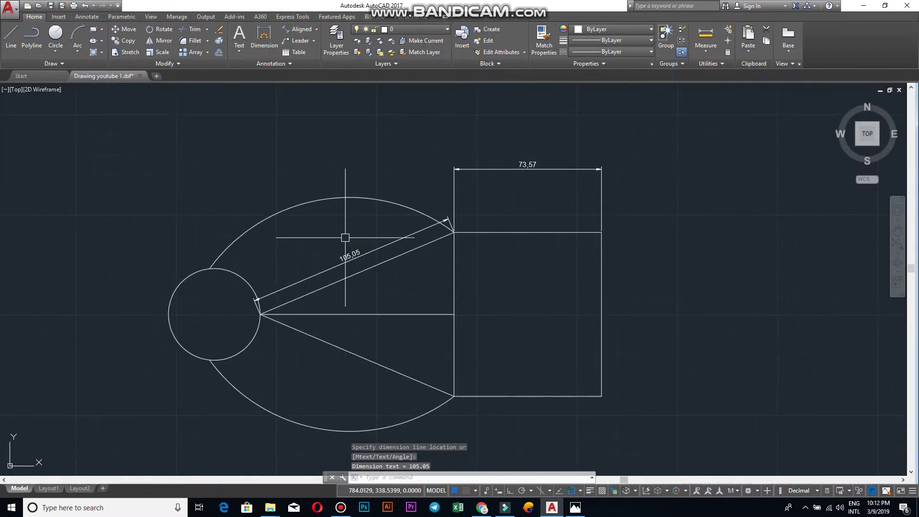
{"action": "left_click", "coordinate": [316, 30]}
{"action": "left_click", "coordinate": [304, 86]}
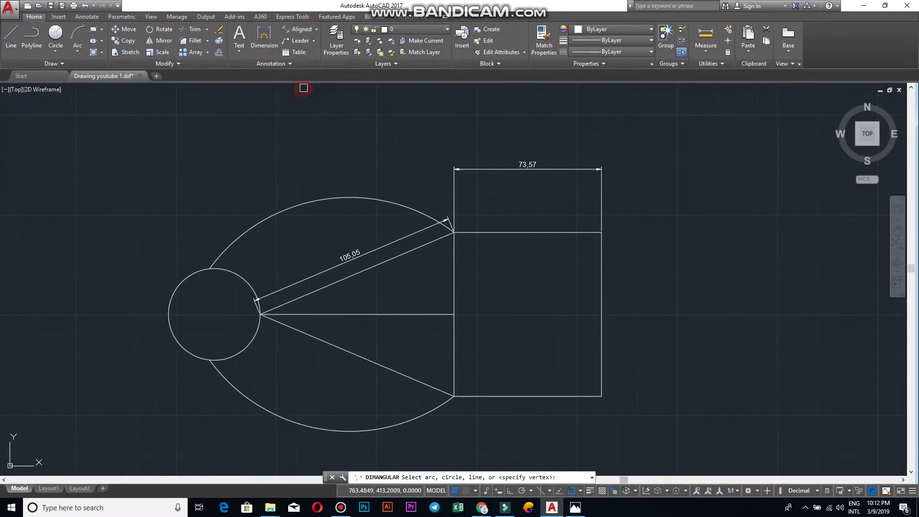
Step: Dimension the 23° angle between the upper slanted line and the horizontal middle line
{"action": "scroll", "coordinate": [324, 311], "scroll_direction": "up", "scroll_amount": 2}
{"action": "left_click", "coordinate": [324, 275]}
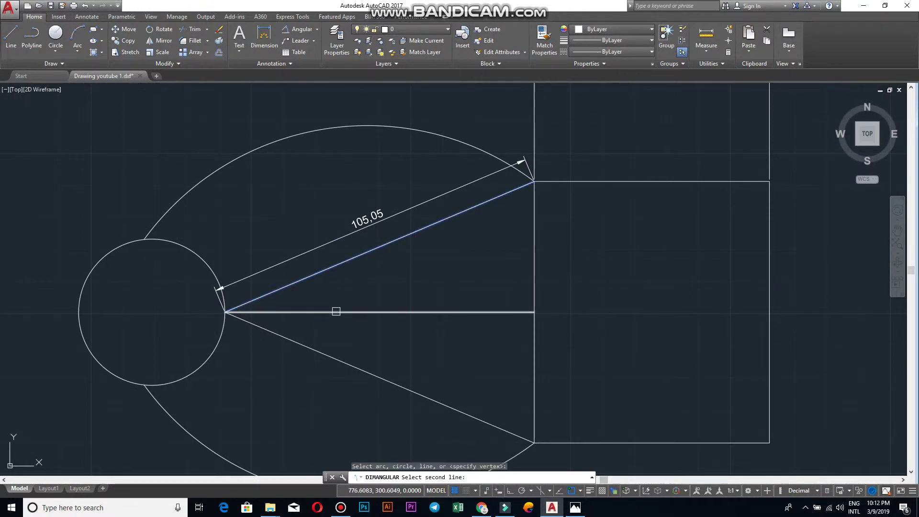
{"action": "left_click", "coordinate": [336, 312]}
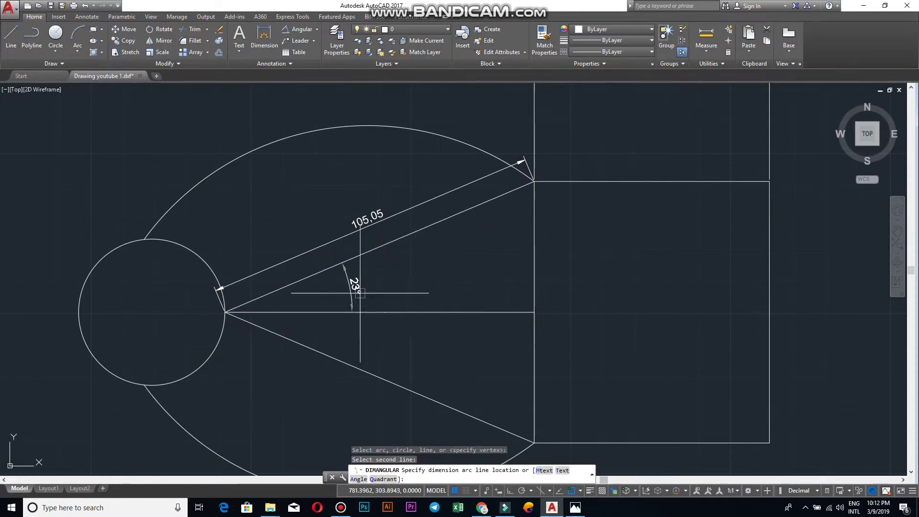
{"action": "left_click", "coordinate": [484, 249]}
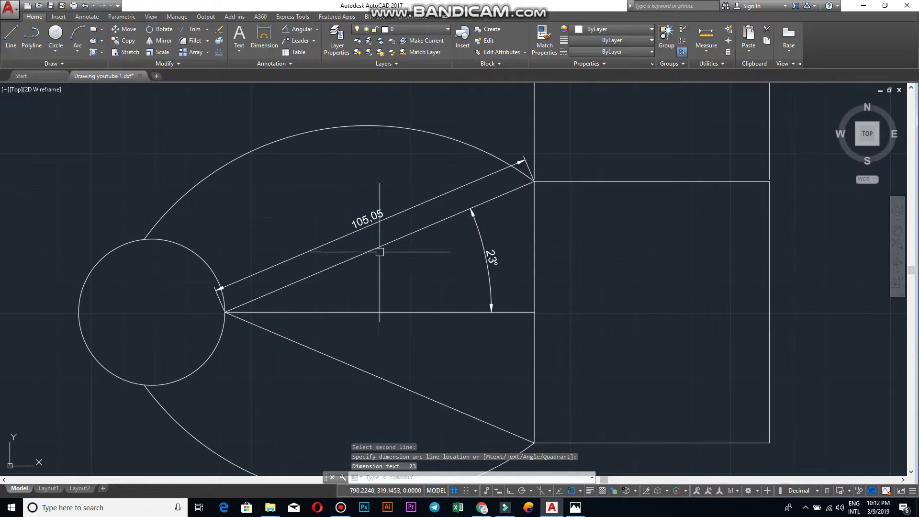
Step: Add a 137.37 arc length dimension above the large upper arc
{"action": "left_click", "coordinate": [318, 30]}
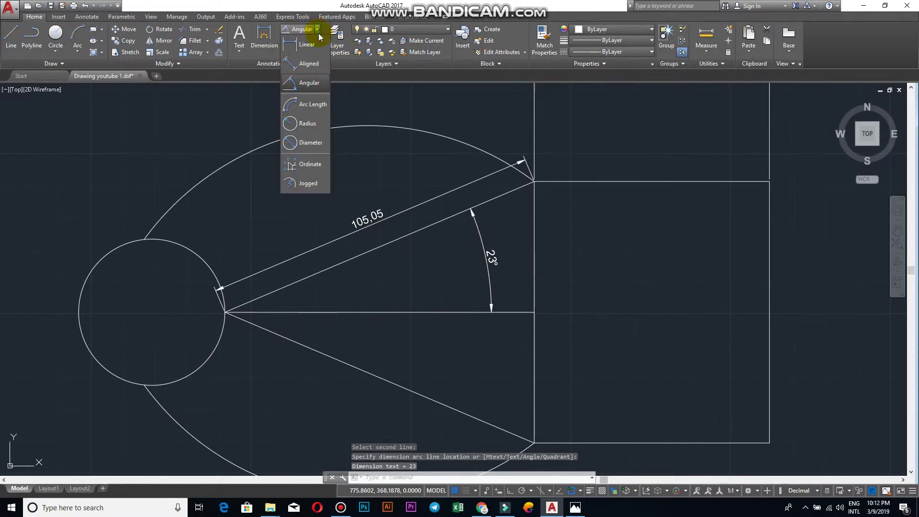
{"action": "left_click", "coordinate": [311, 108]}
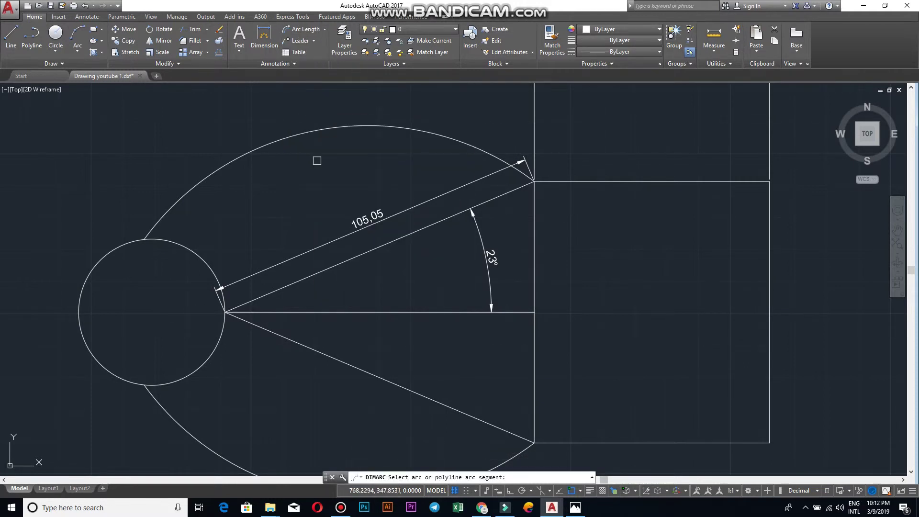
{"action": "scroll", "coordinate": [369, 199], "scroll_direction": "down", "scroll_amount": 2}
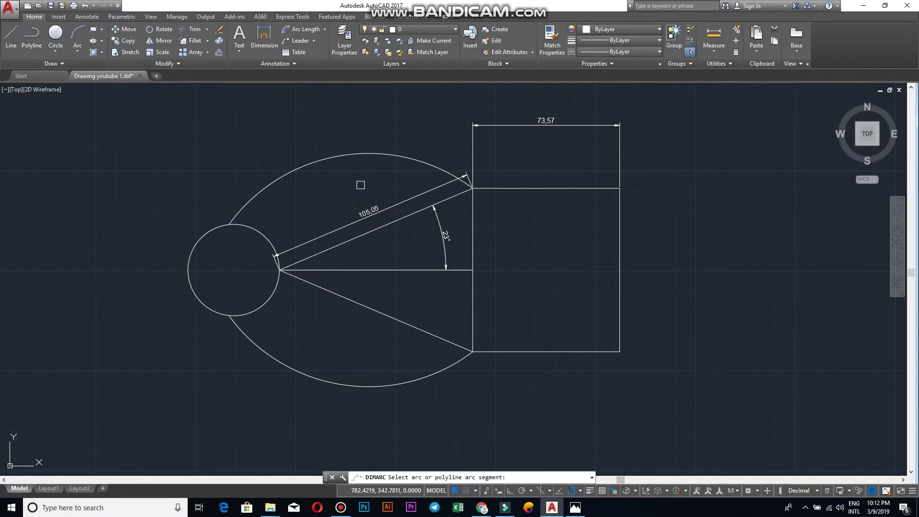
{"action": "left_click", "coordinate": [351, 155]}
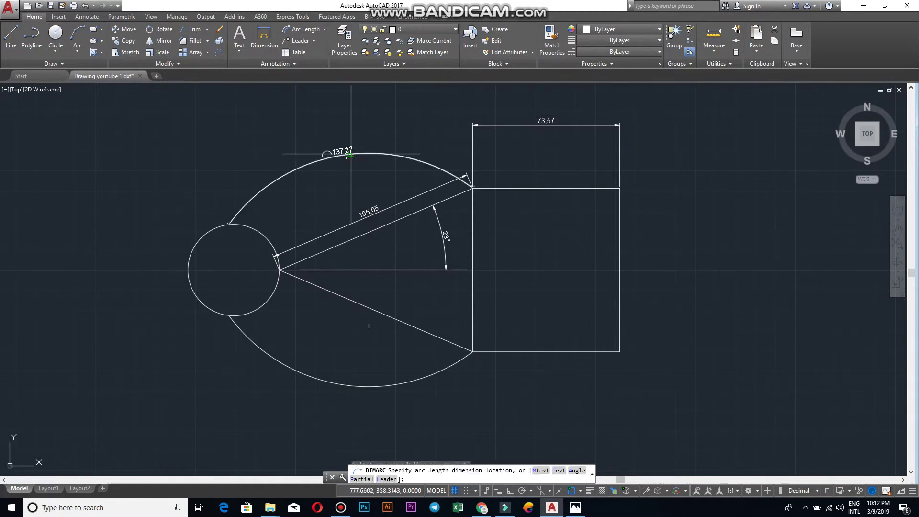
{"action": "left_click", "coordinate": [328, 124]}
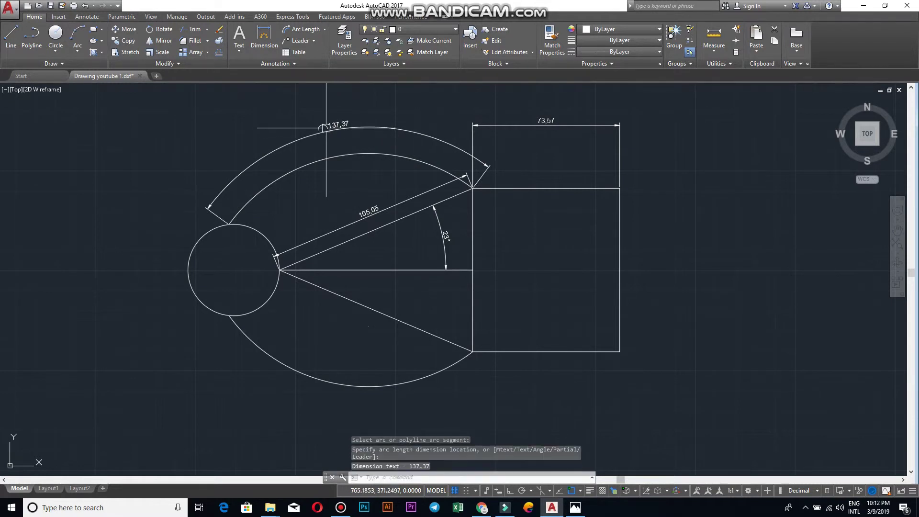
{"action": "scroll", "coordinate": [328, 125], "scroll_direction": "up", "scroll_amount": 2}
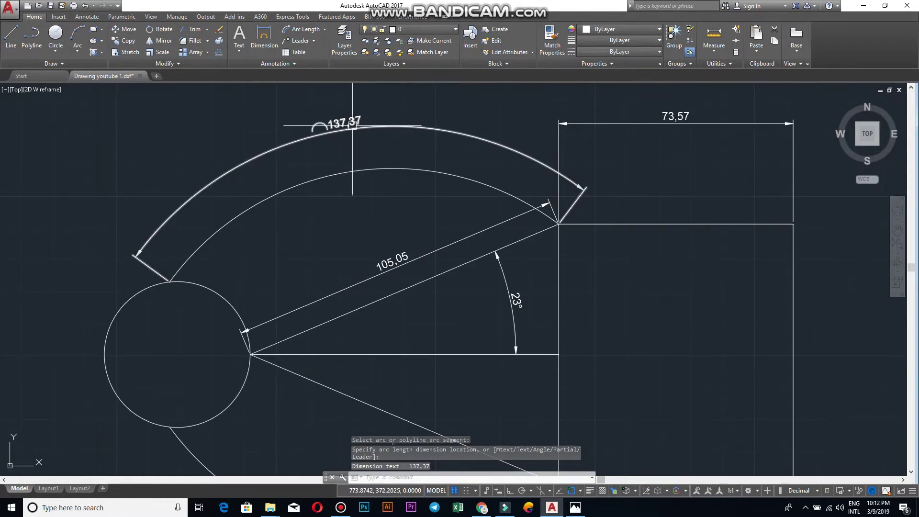
{"action": "scroll", "coordinate": [373, 164], "scroll_direction": "down", "scroll_amount": 2}
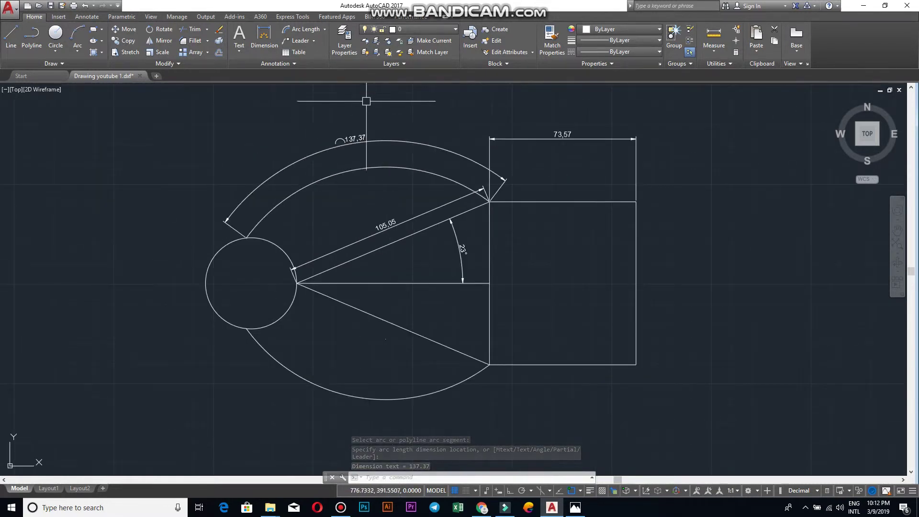
Step: Add an R22.86 radius dimension to the circle, placed on its left
{"action": "left_click", "coordinate": [326, 29]}
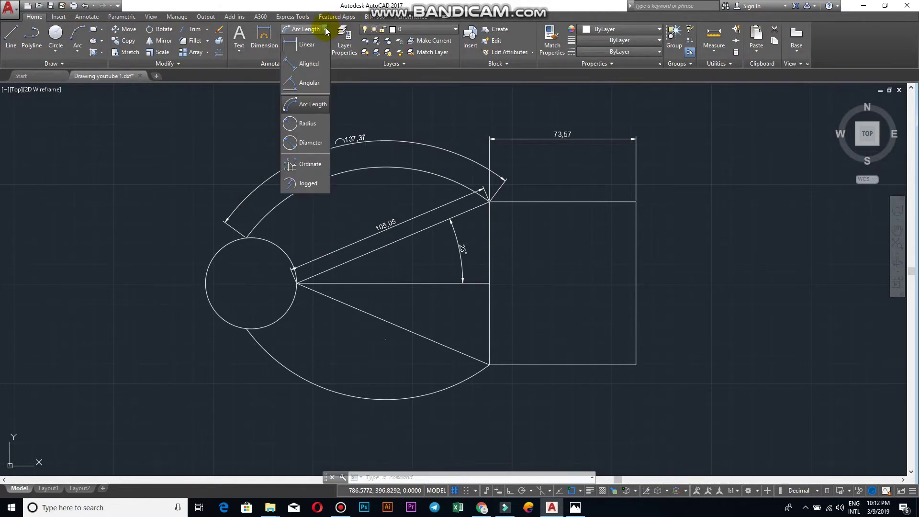
{"action": "left_click", "coordinate": [315, 124]}
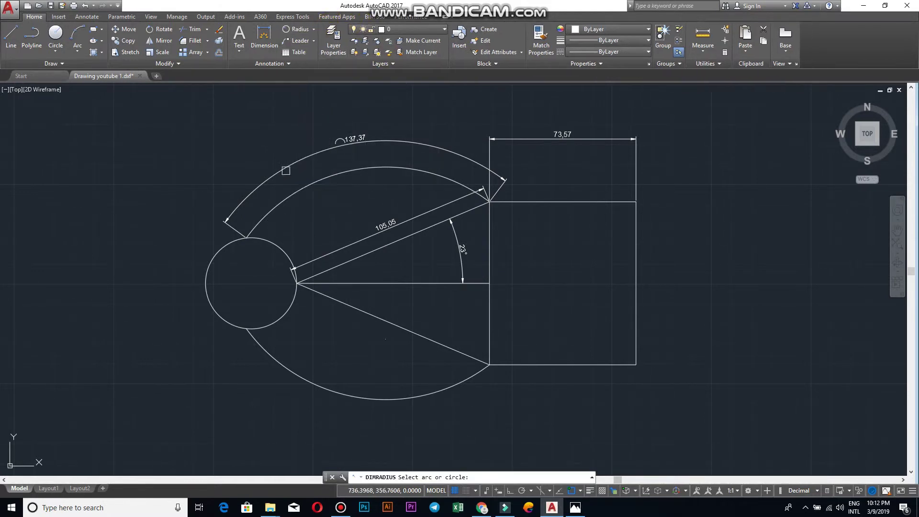
{"action": "left_click", "coordinate": [206, 282]}
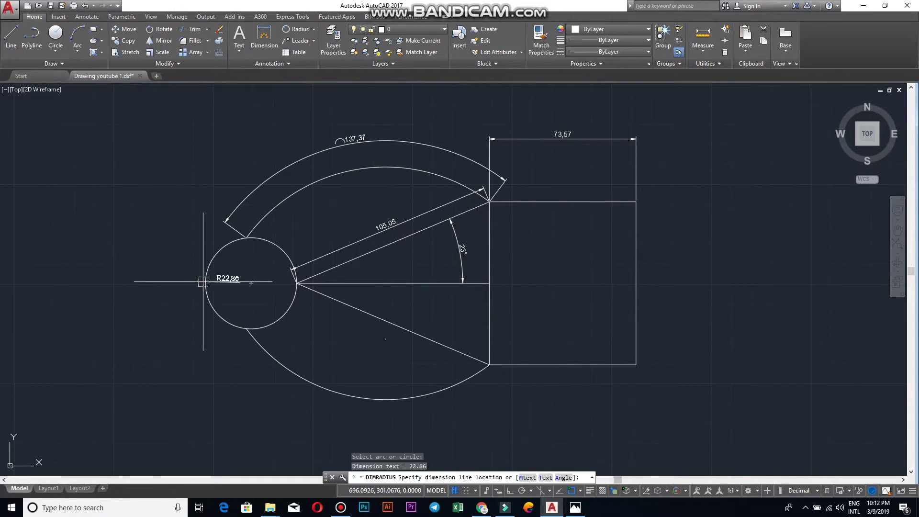
{"action": "left_click", "coordinate": [168, 283]}
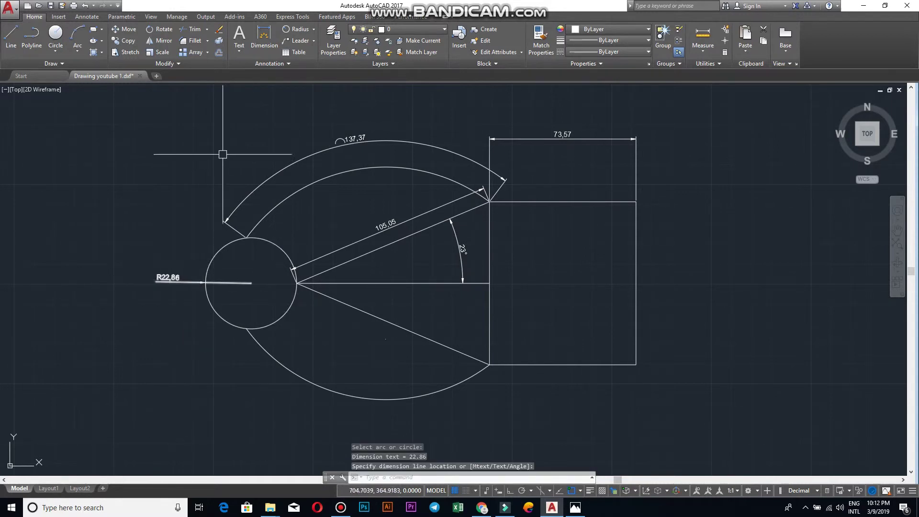
Step: Add a Ø45.73 diameter dimension to the circle and bring all dimensions into view
{"action": "left_click", "coordinate": [313, 31]}
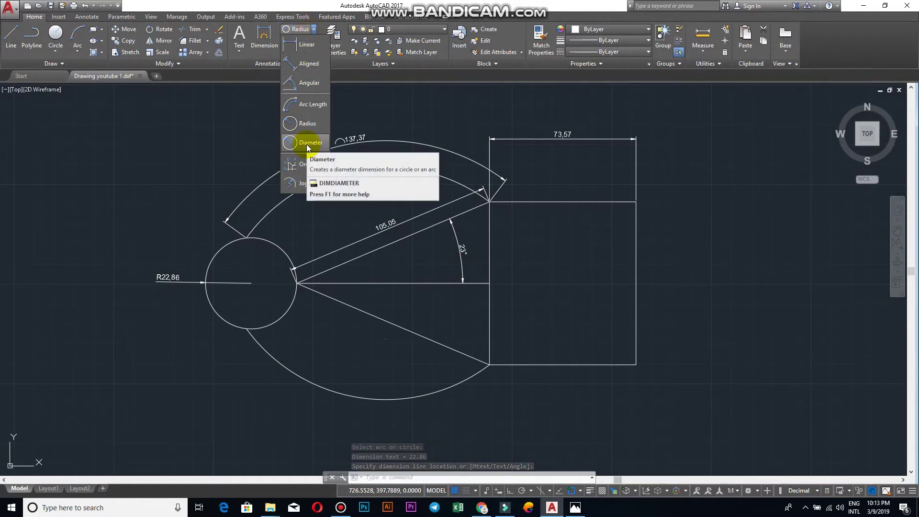
{"action": "mouse_move", "coordinate": [309, 143]}
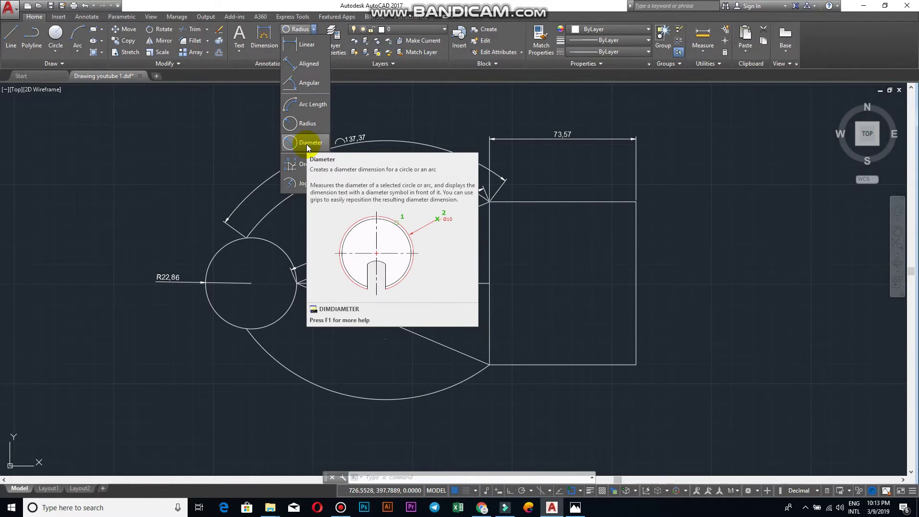
{"action": "left_click", "coordinate": [306, 144]}
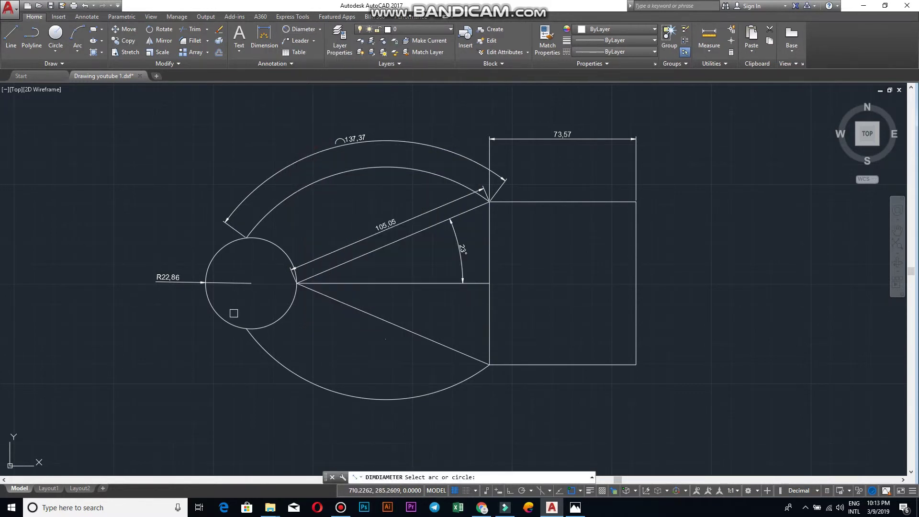
{"action": "left_click", "coordinate": [221, 318]}
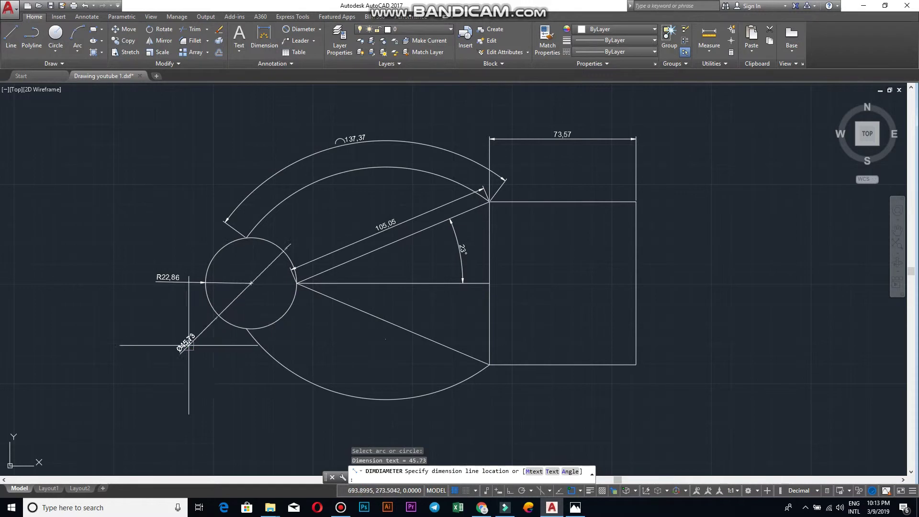
{"action": "scroll", "coordinate": [308, 296], "scroll_direction": "down", "scroll_amount": 3}
{"action": "scroll", "coordinate": [382, 297], "scroll_direction": "up", "scroll_amount": 2}
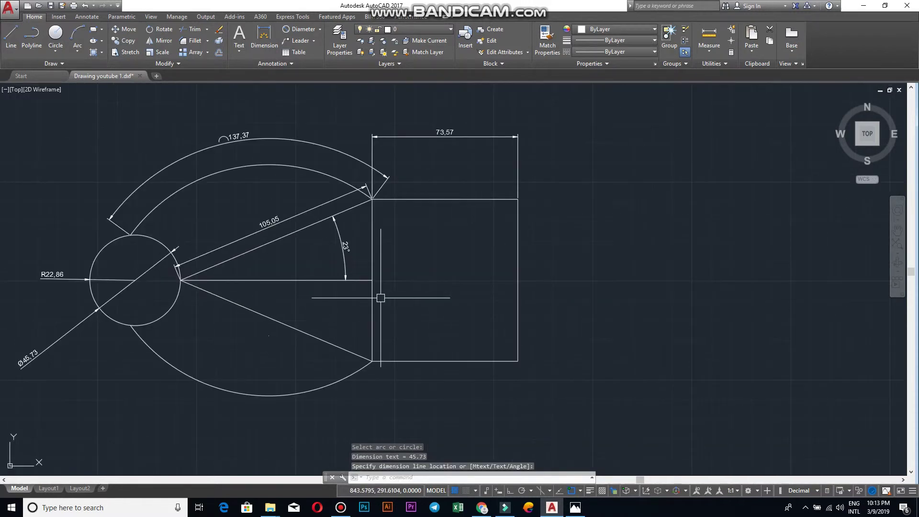
{"action": "scroll", "coordinate": [381, 296], "scroll_direction": "up", "scroll_amount": 2}
{"action": "middle_click_drag", "start_coordinate": [476, 257], "coordinate": [397, 302]}
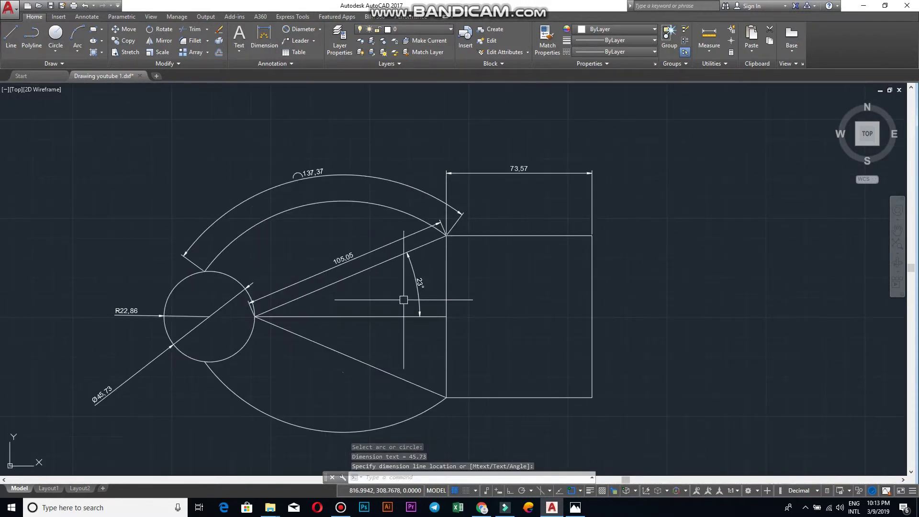
{"action": "scroll", "coordinate": [476, 299], "scroll_direction": "down", "scroll_amount": 2}
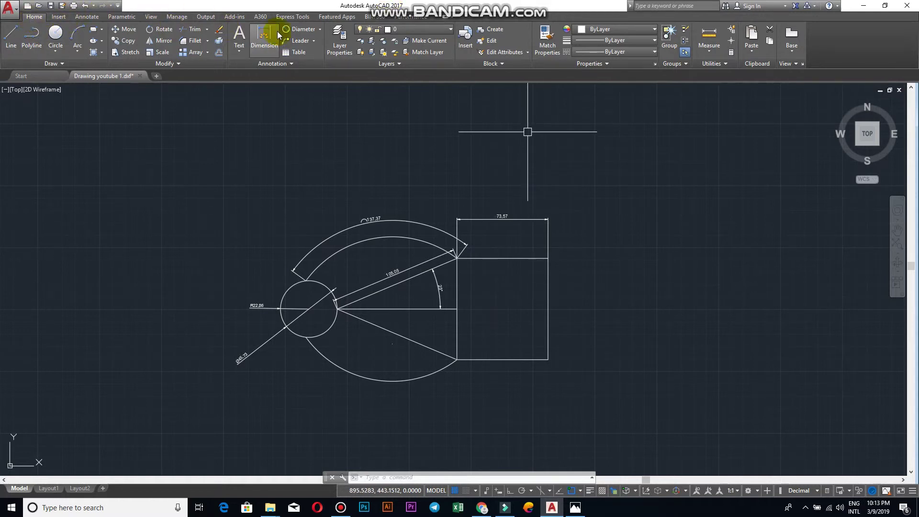
{"action": "left_click", "coordinate": [319, 30]}
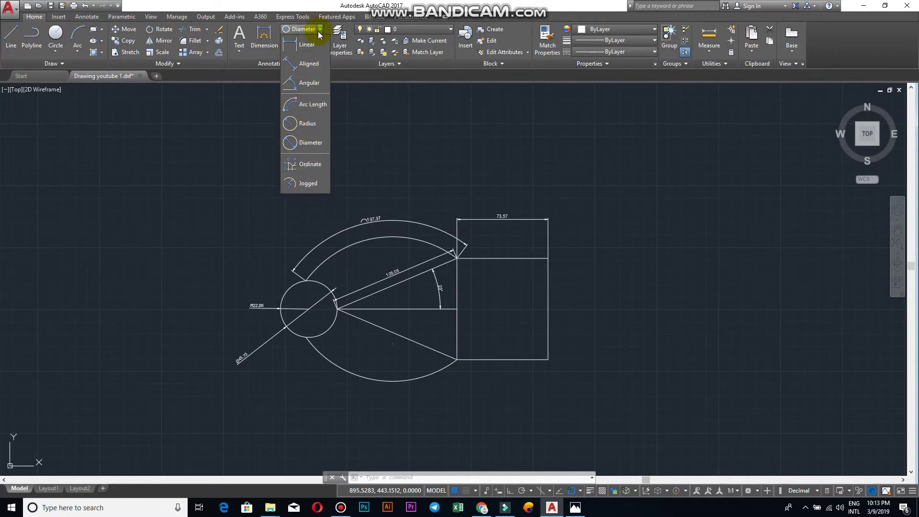
{"action": "left_click", "coordinate": [305, 45]}
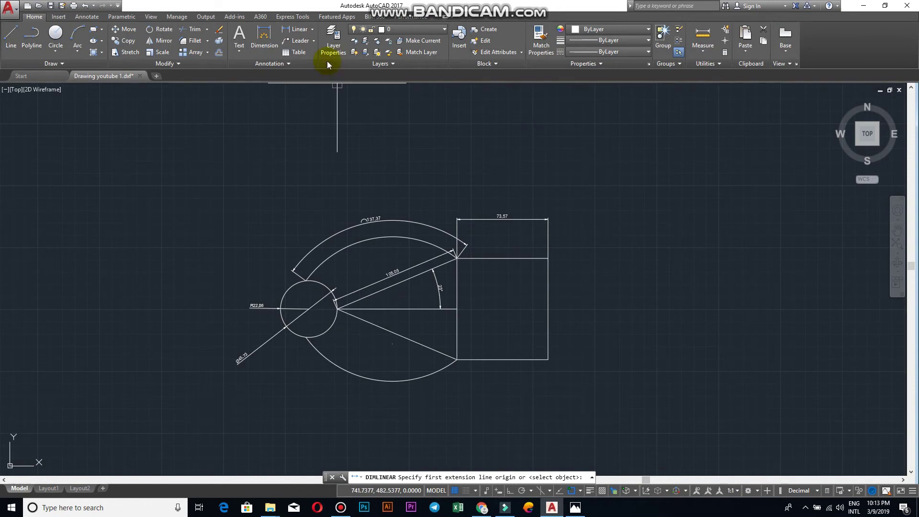
{"action": "left_click", "coordinate": [314, 29]}
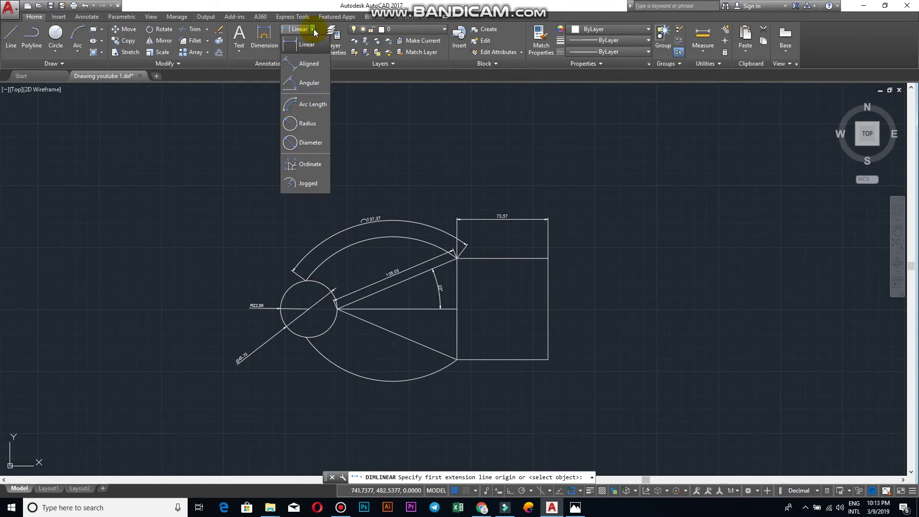